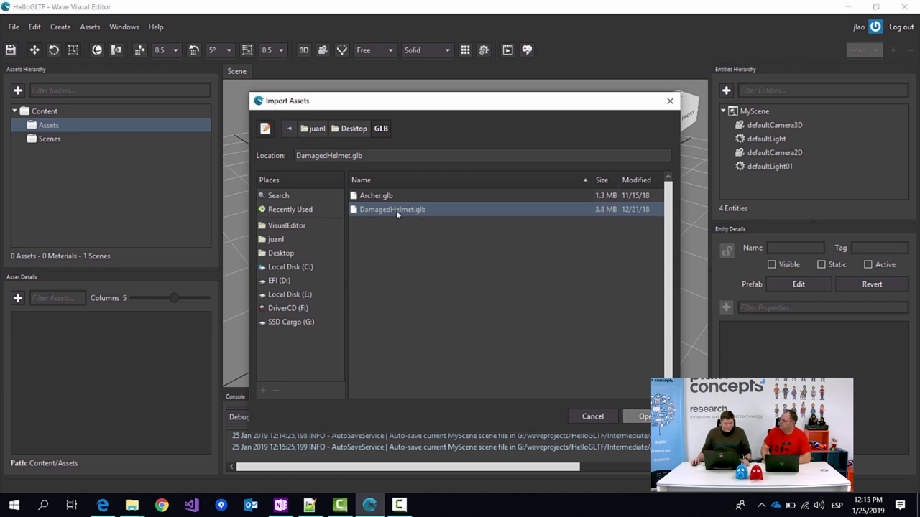
# - Import DamagedHelmet.glb into the Assets folder and look through its DamagedHelmet_Textures and Materials folders
pyautogui.doubleClick(392, 210)
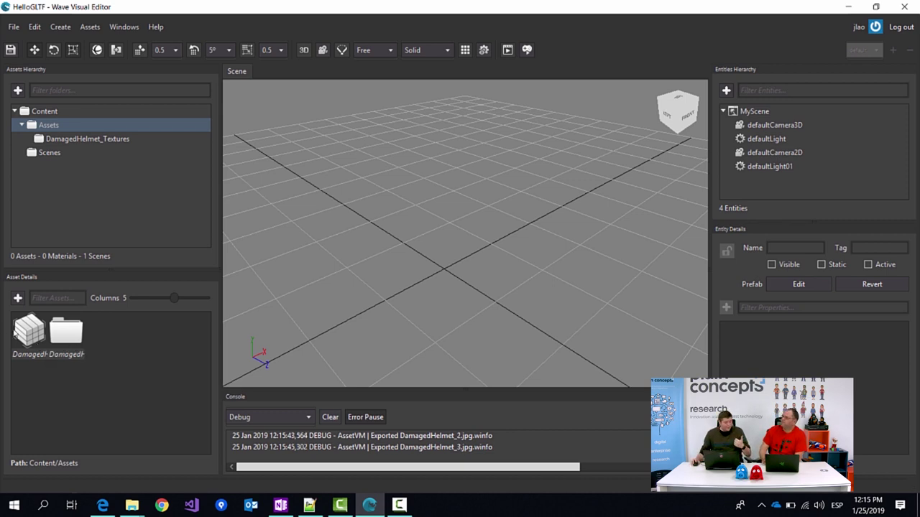
pyautogui.doubleClick(66, 332)
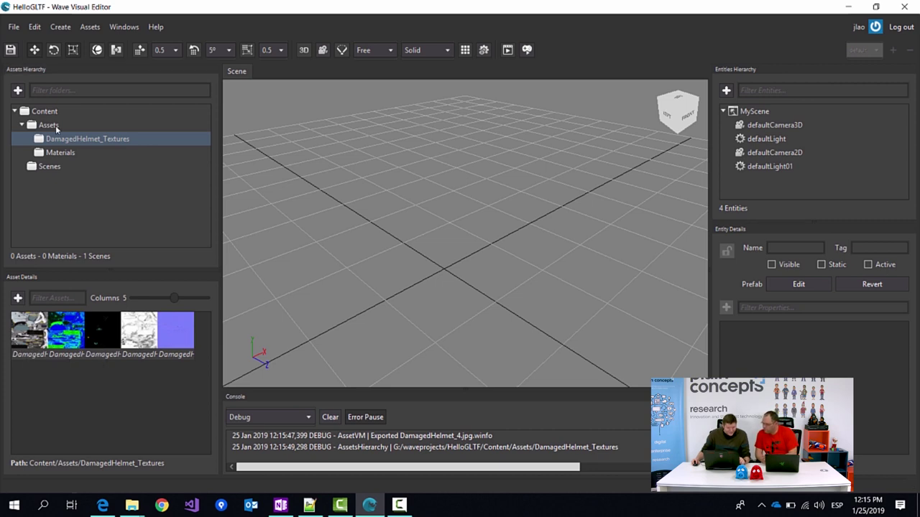
pyautogui.click(60, 153)
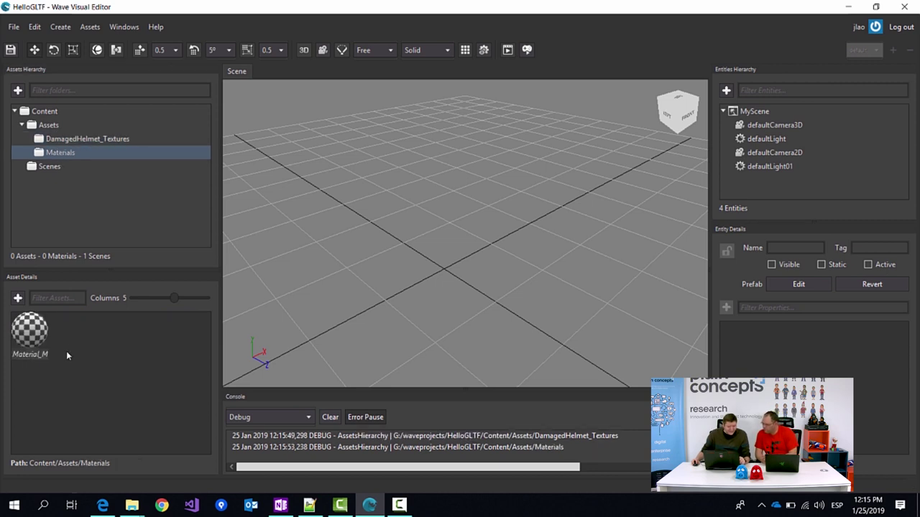
pyautogui.click(48, 125)
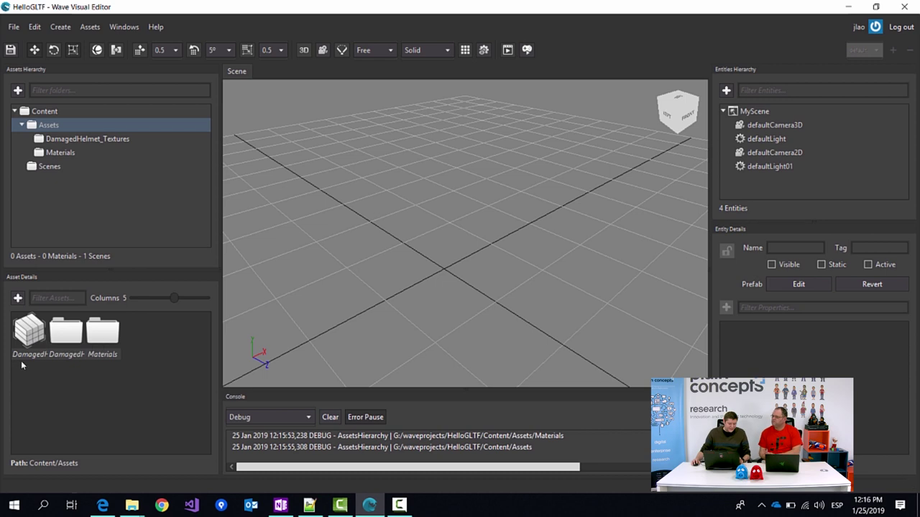
# - Instantiate the DamagedHelmet model in the scene
pyautogui.rightClick(28, 334)
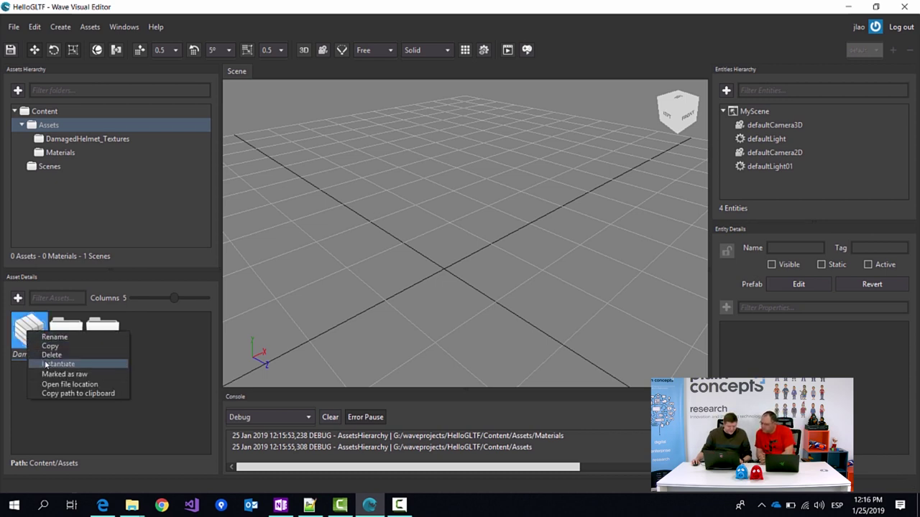
pyautogui.click(45, 361)
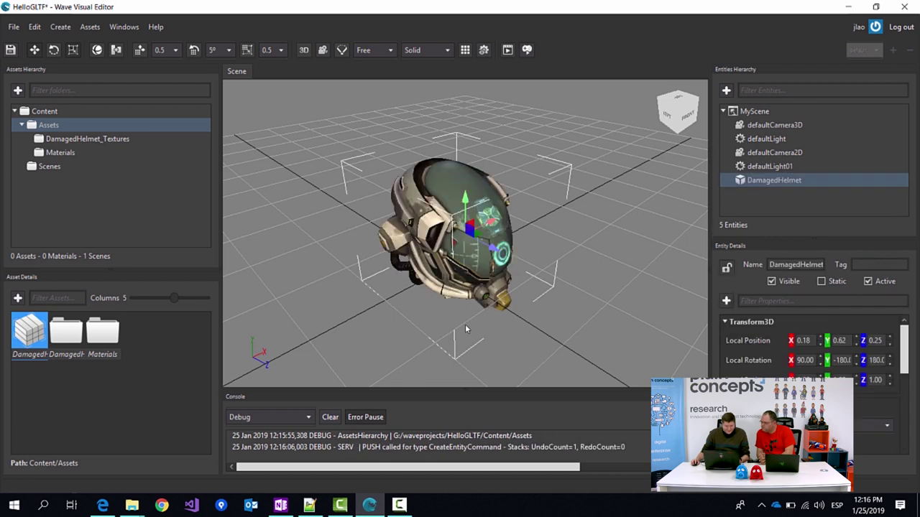
pyautogui.scroll(3, 465, 324)
pyautogui.moveTo(463, 330); pyautogui.dragTo(294, 235, button='middle')
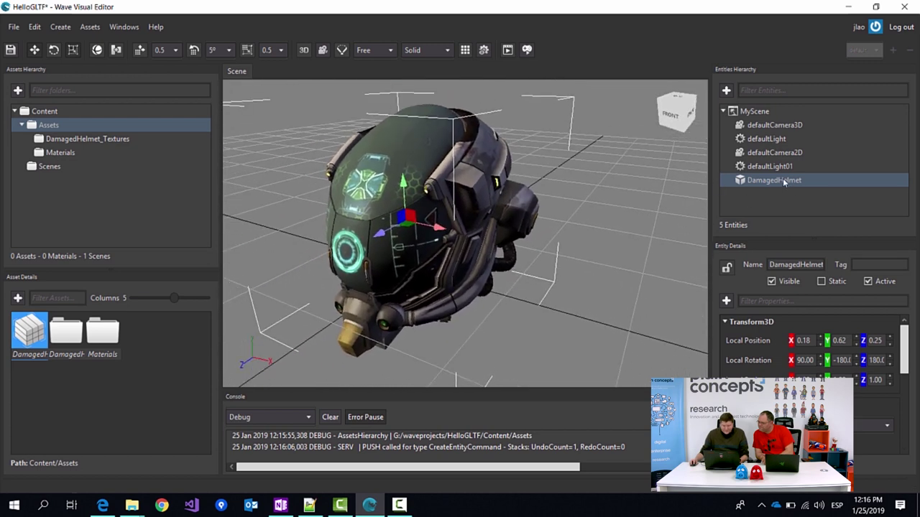
# - Review the helmet entity's material and mesh properties and examine the model's surface from several angles
pyautogui.scroll(-4, 774, 368)
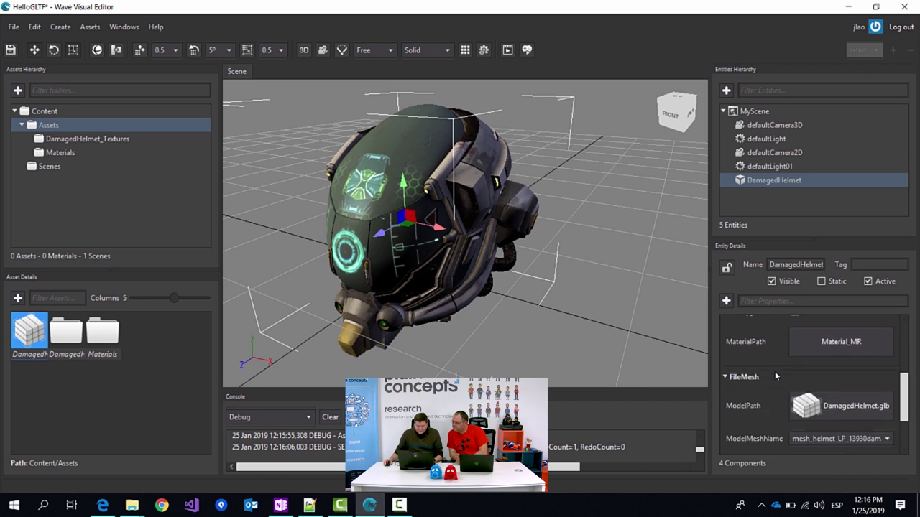
pyautogui.scroll(4, 774, 375)
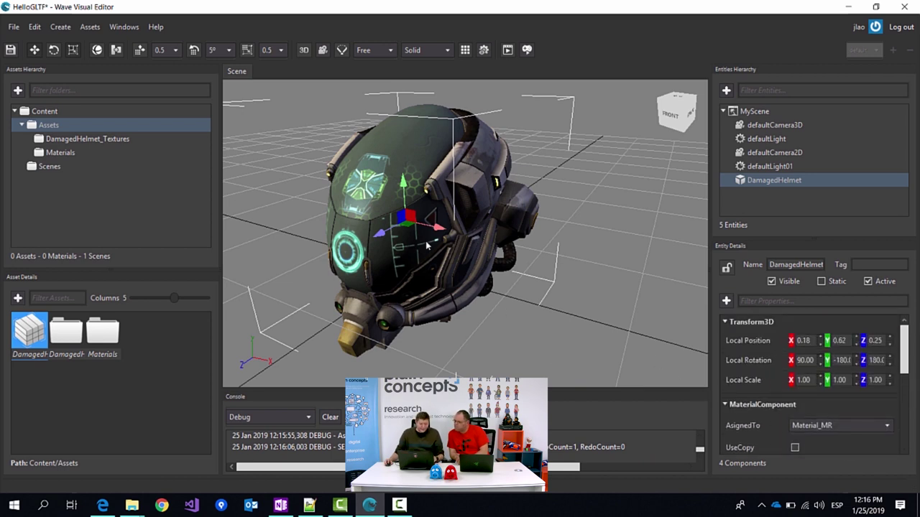
pyautogui.scroll(5, 423, 242)
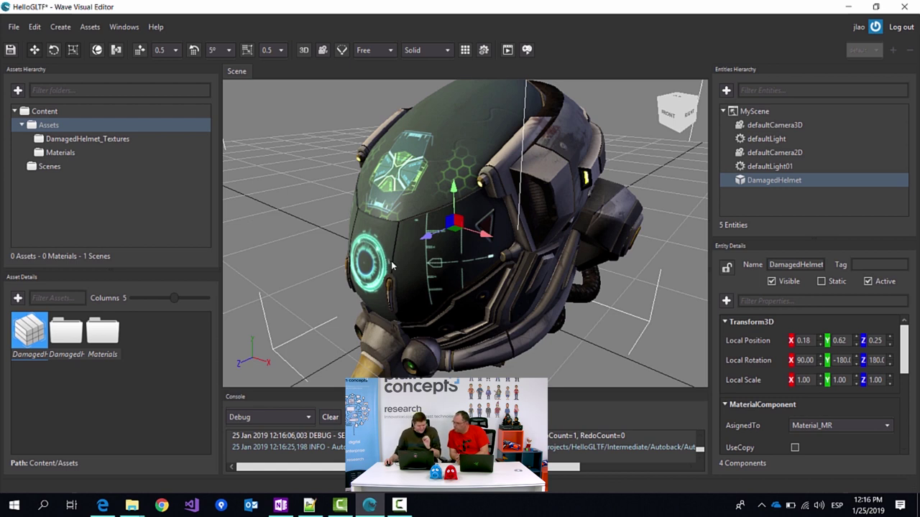
pyautogui.scroll(-5, 418, 248)
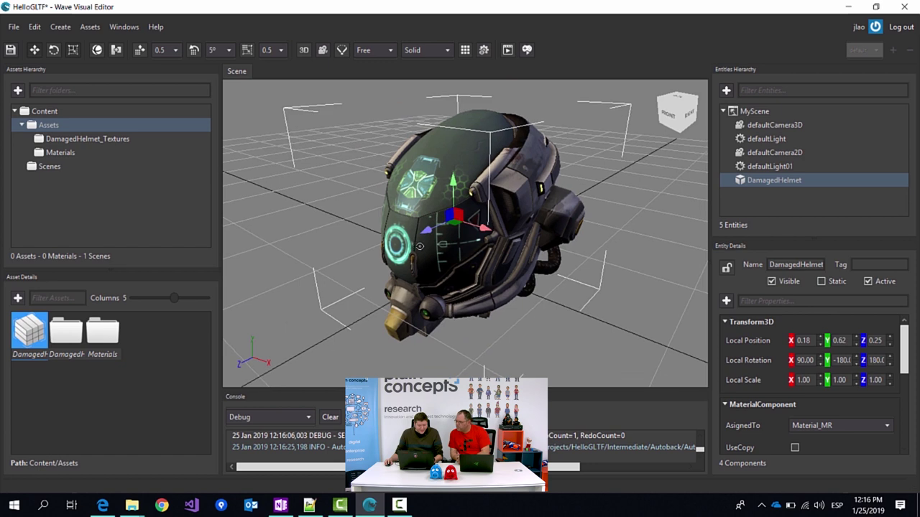
pyautogui.moveTo(420, 248); pyautogui.dragTo(422, 249, button='right')
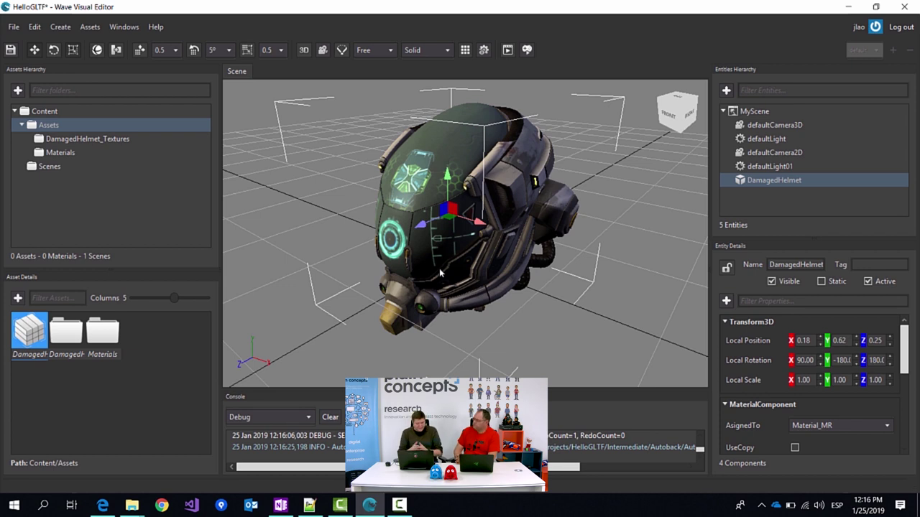
pyautogui.moveTo(567, 228); pyautogui.dragTo(596, 276, button='right')
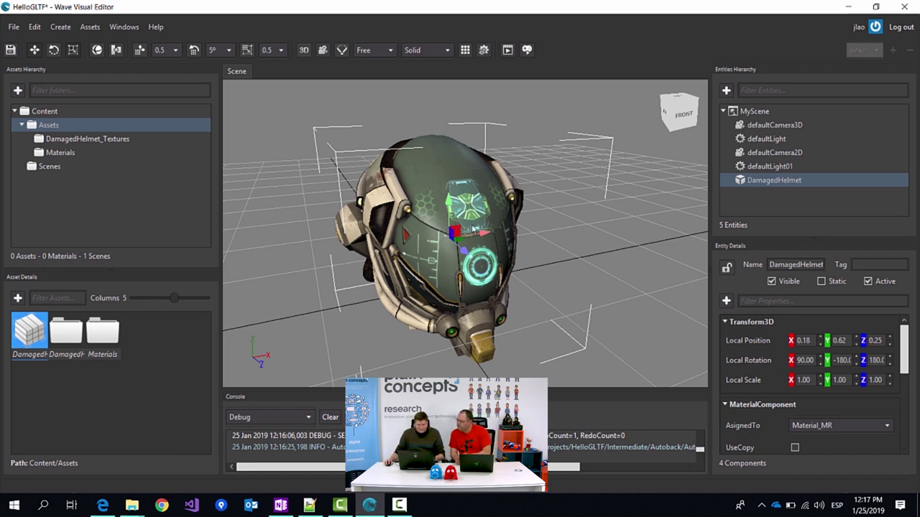
# - Delete the DamagedHelmet entity from MyScene
pyautogui.rightClick(771, 181)
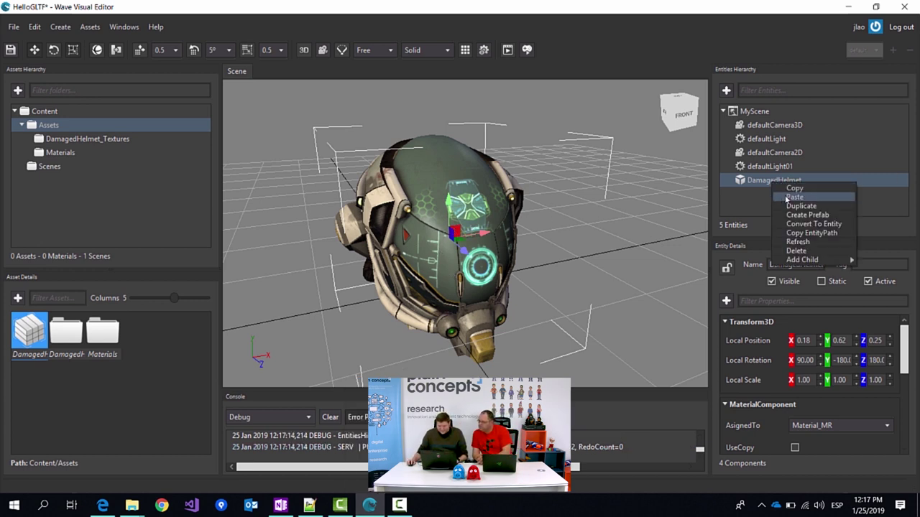
pyautogui.click(798, 251)
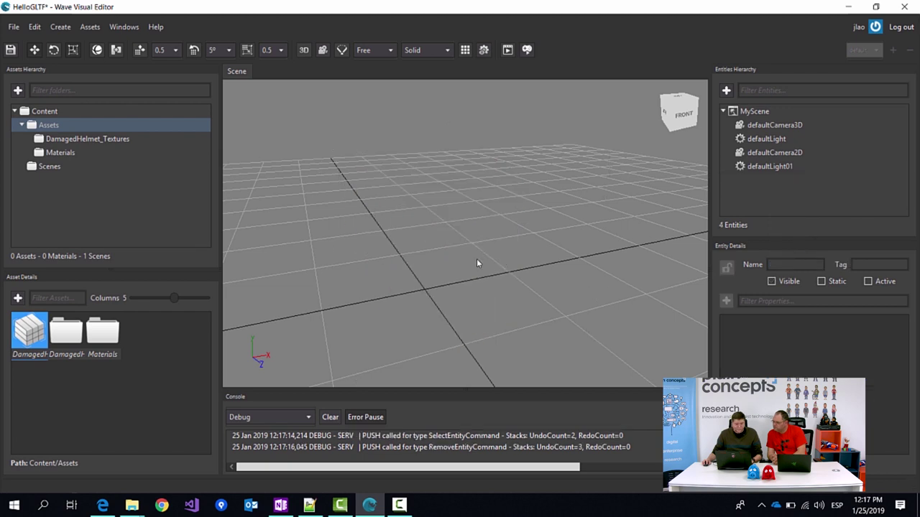
# - Import Archer.glb into the Assets folder and instantiate the Archer model in the scene
pyautogui.rightClick(158, 351)
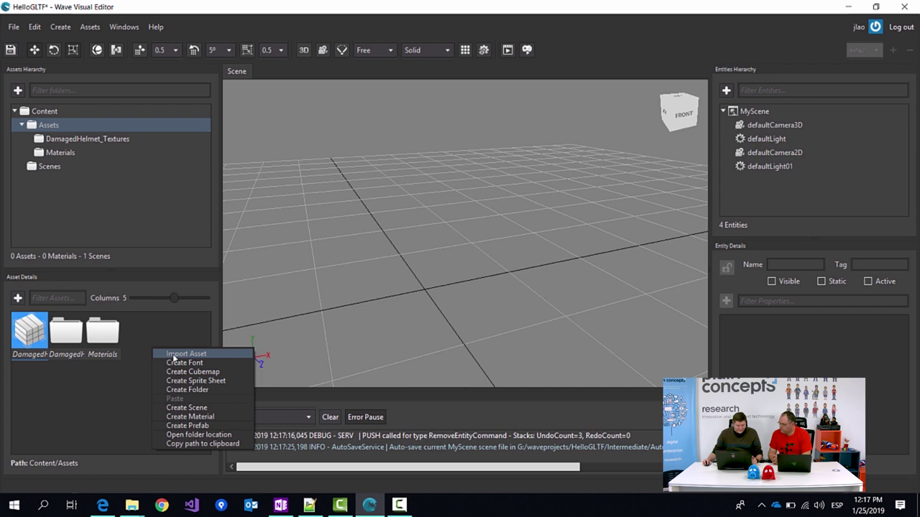
pyautogui.click(176, 355)
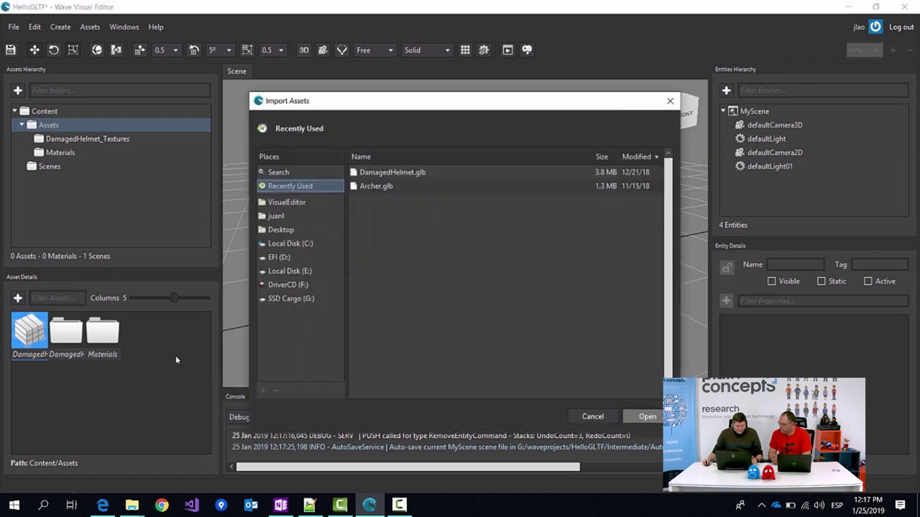
pyautogui.doubleClick(373, 186)
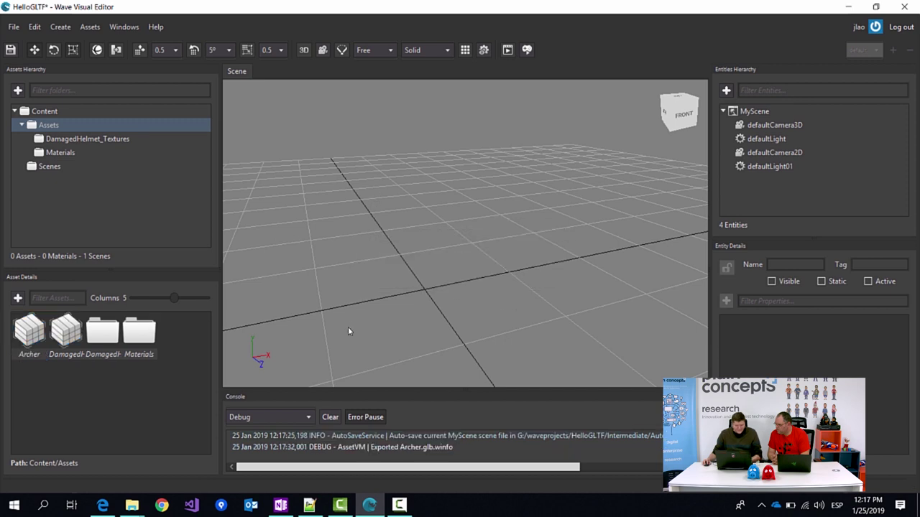
pyautogui.click(33, 347)
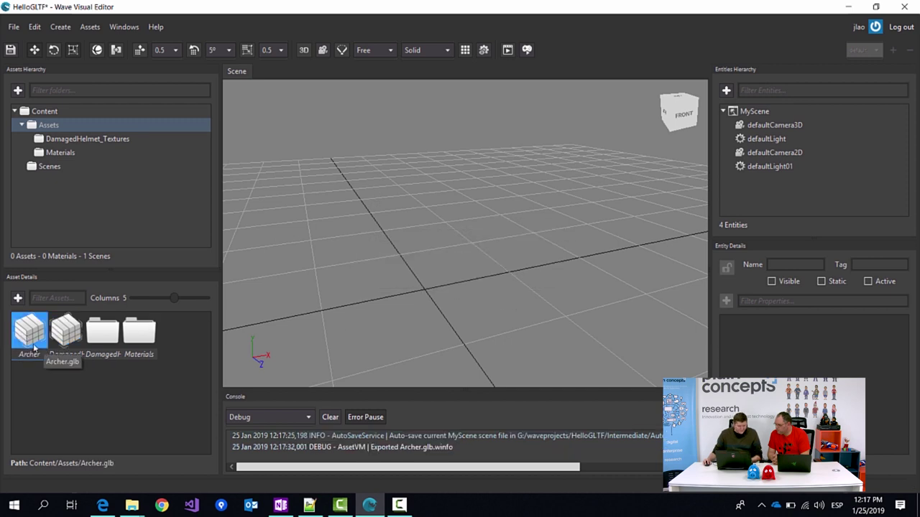
pyautogui.rightClick(46, 333)
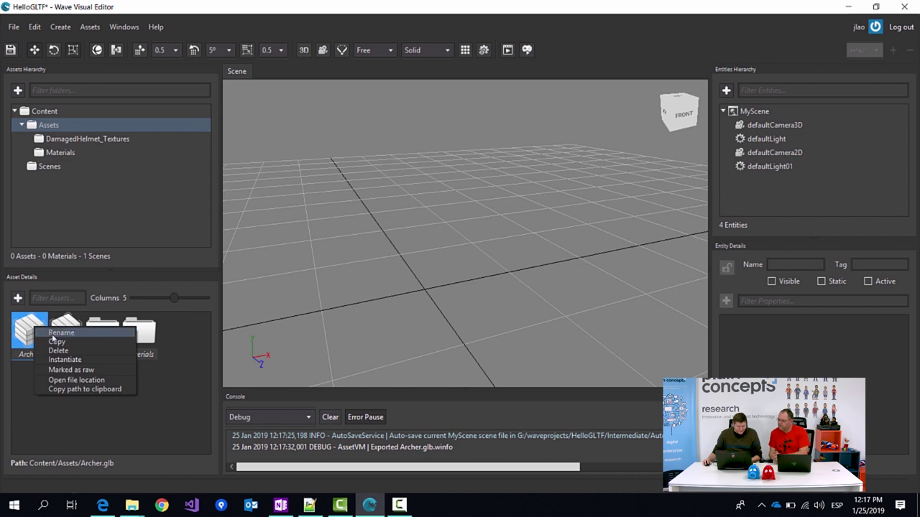
pyautogui.click(65, 359)
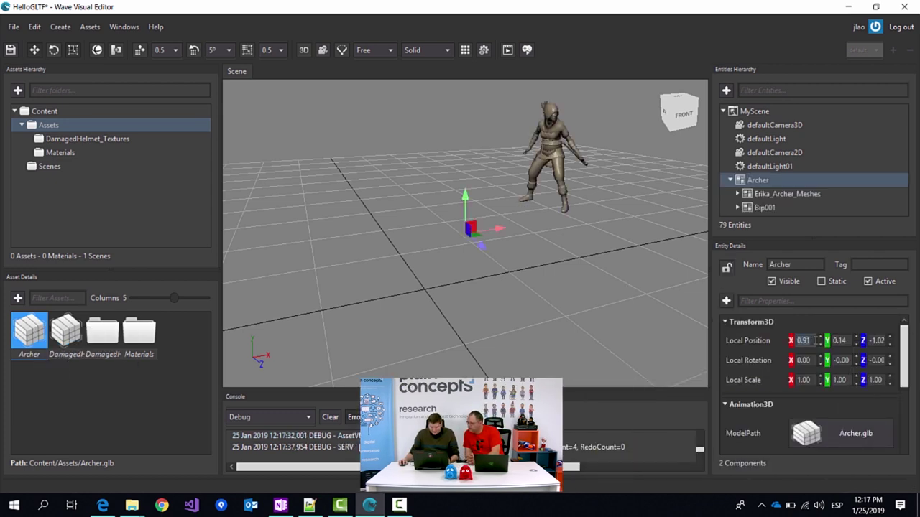
# - Set the Archer entity's local position to 0 on X, Y and Z
pyautogui.write('0')
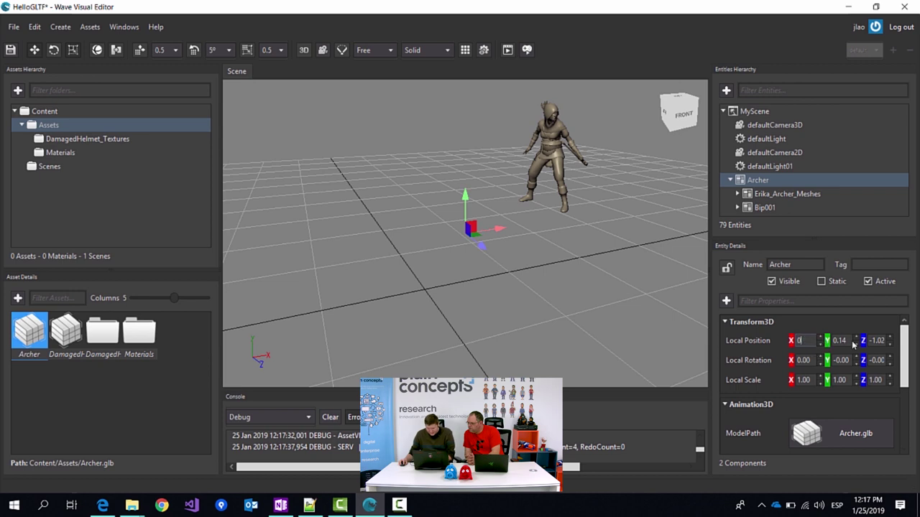
pyautogui.press('Tab')
pyautogui.write('0')
pyautogui.press('Tab')
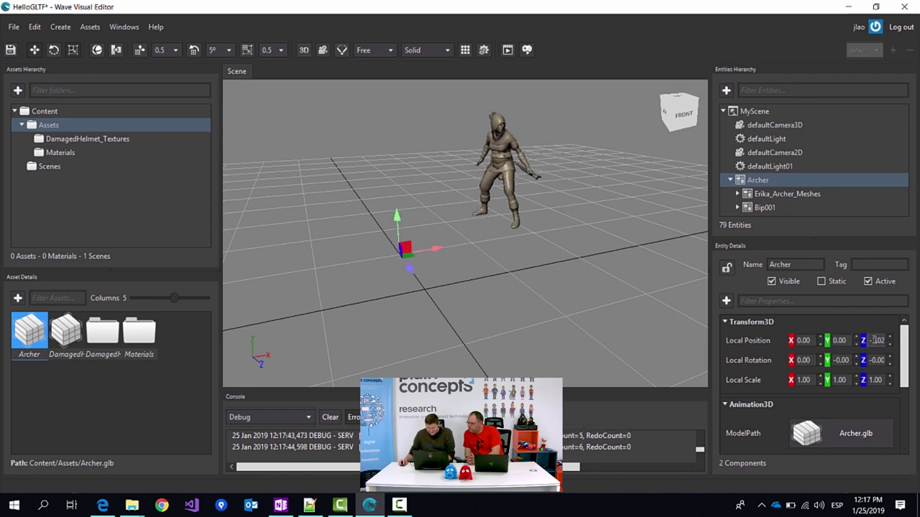
pyautogui.write('0')
pyautogui.press('Return')
pyautogui.moveTo(628, 314); pyautogui.dragTo(539, 251, button='right')
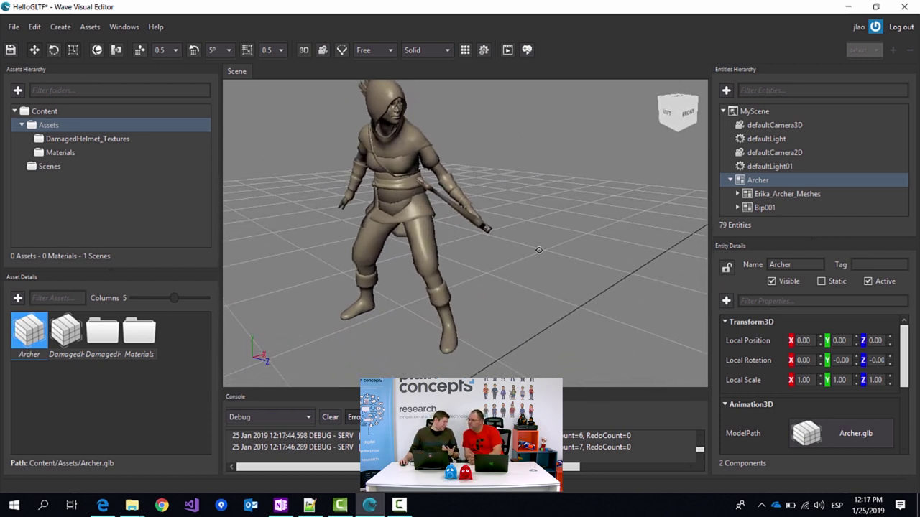
pyautogui.moveTo(450, 190)
pyautogui.mouseDown(button='right')
pyautogui.moveTo(413, 191)
pyautogui.moveTo(446, 194)
pyautogui.mouseUp(button='right')
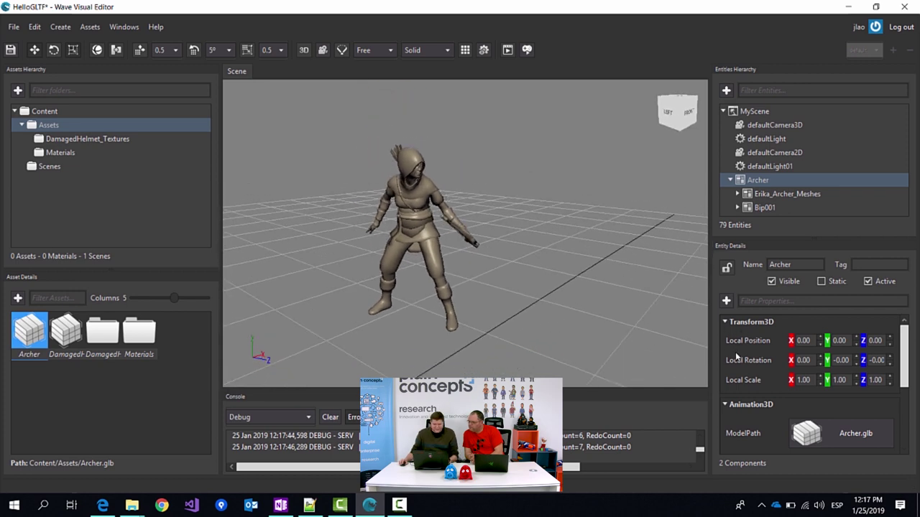
# - Enable PlayAutomatically for the Archer's idle animation, then run the scene to preview it and stop playback
pyautogui.scroll(-3, 735, 352)
pyautogui.scroll(2, 735, 353)
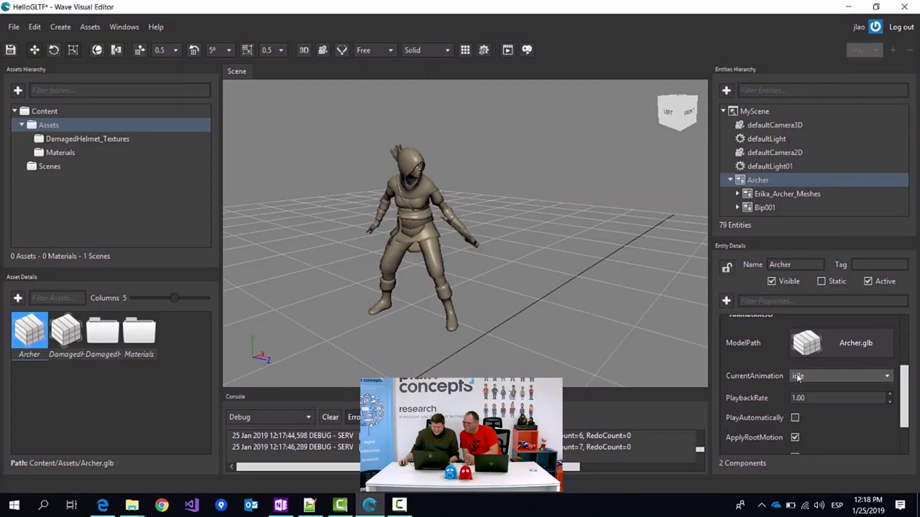
pyautogui.click(802, 381)
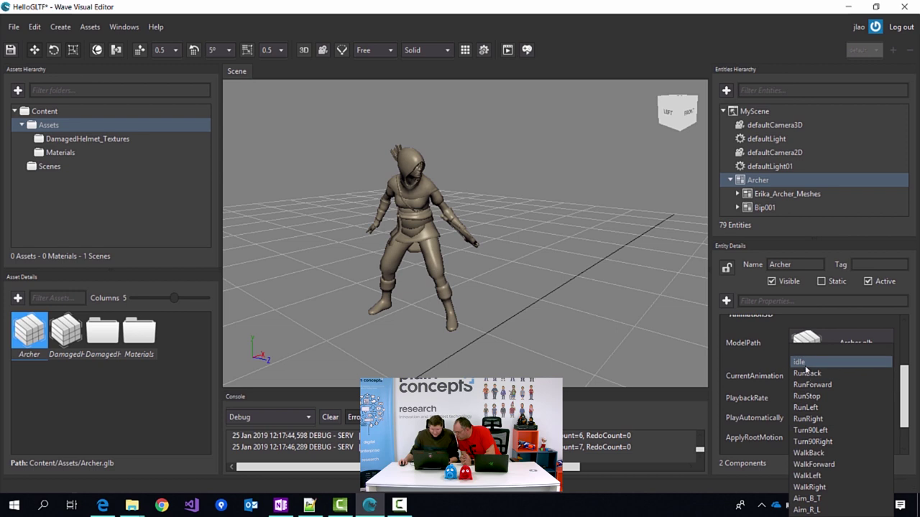
pyautogui.click(751, 360)
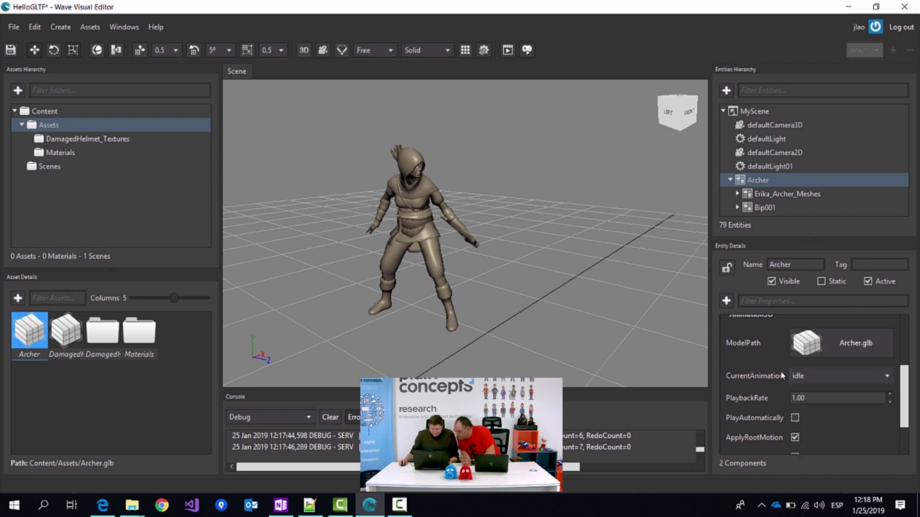
pyautogui.click(794, 418)
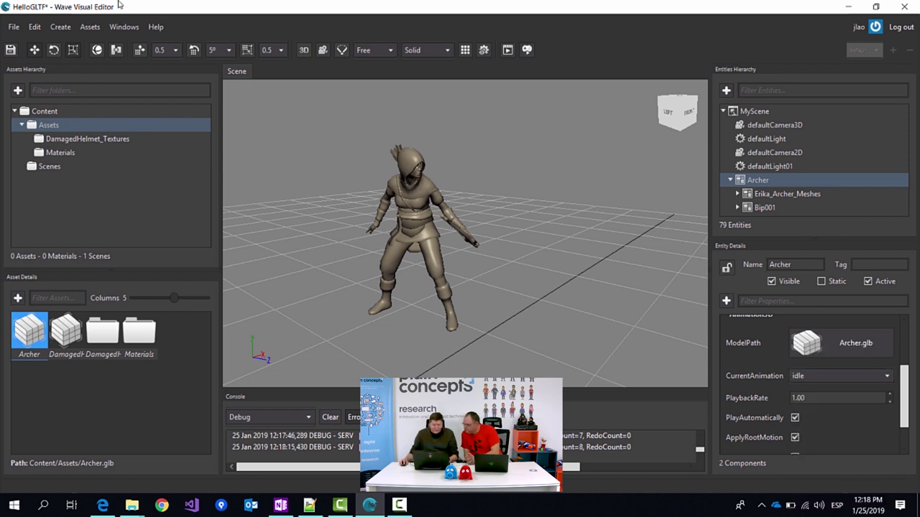
pyautogui.click(510, 51)
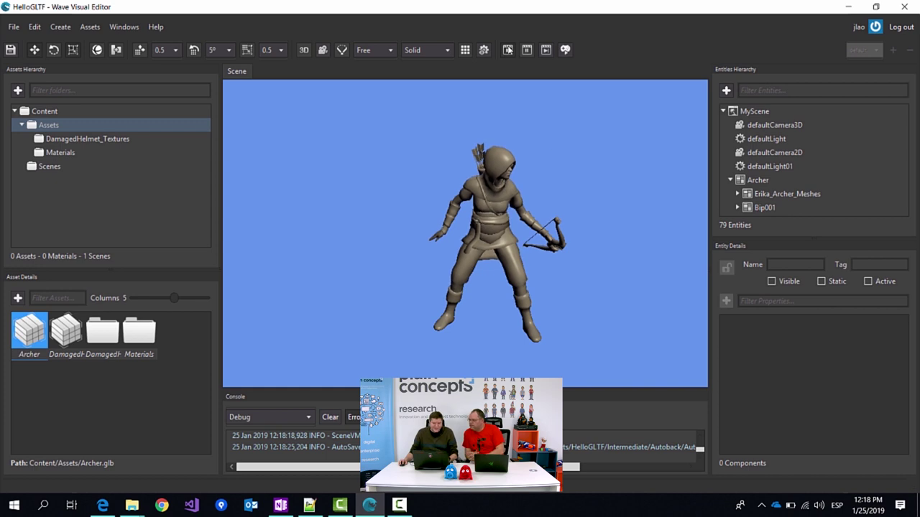
pyautogui.click(508, 51)
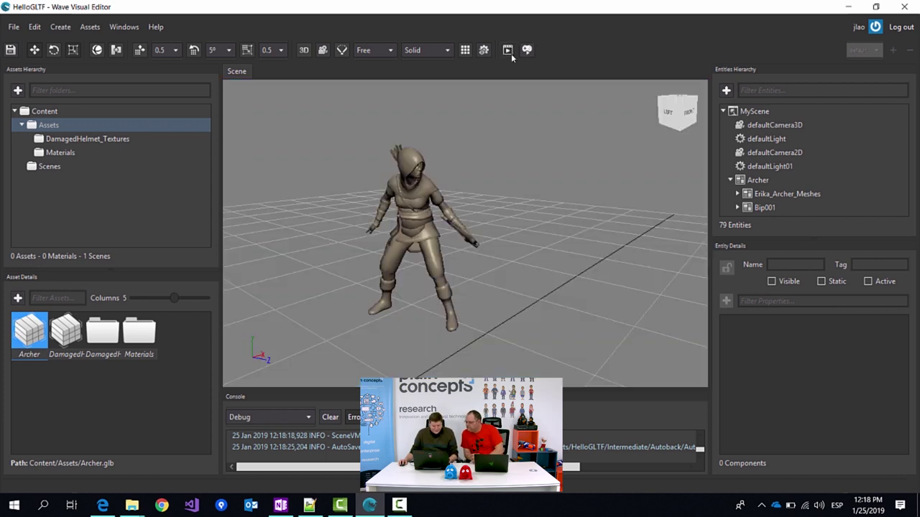
# - Set the Archer entity's current animation to WalkForward
pyautogui.click(751, 181)
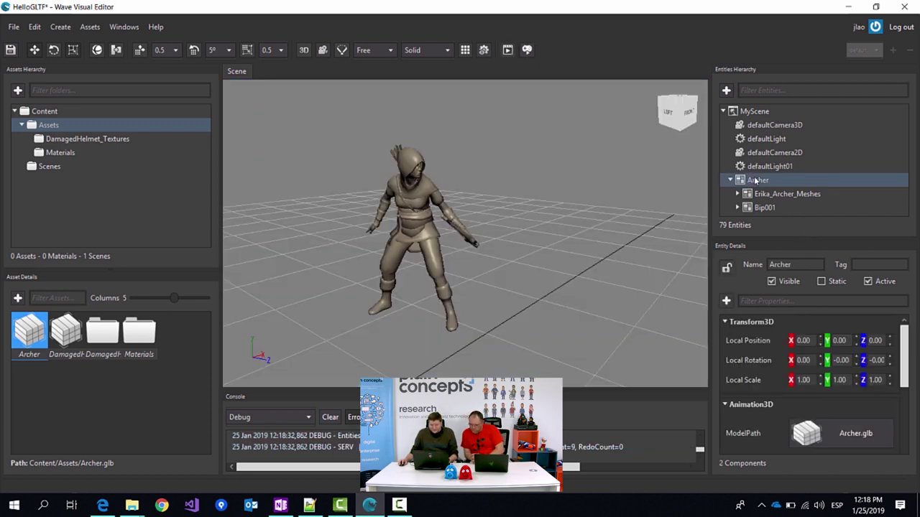
pyautogui.scroll(-3, 762, 382)
pyautogui.click(812, 397)
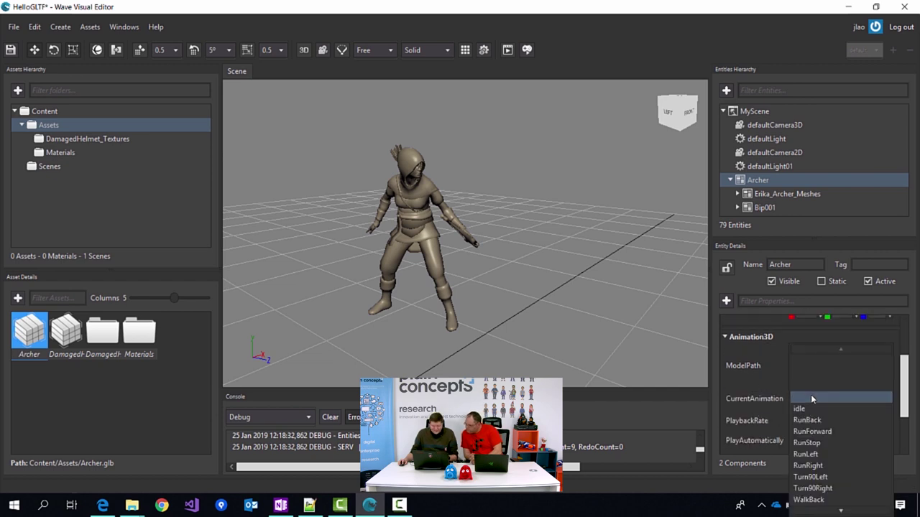
pyautogui.scroll(-1, 830, 474)
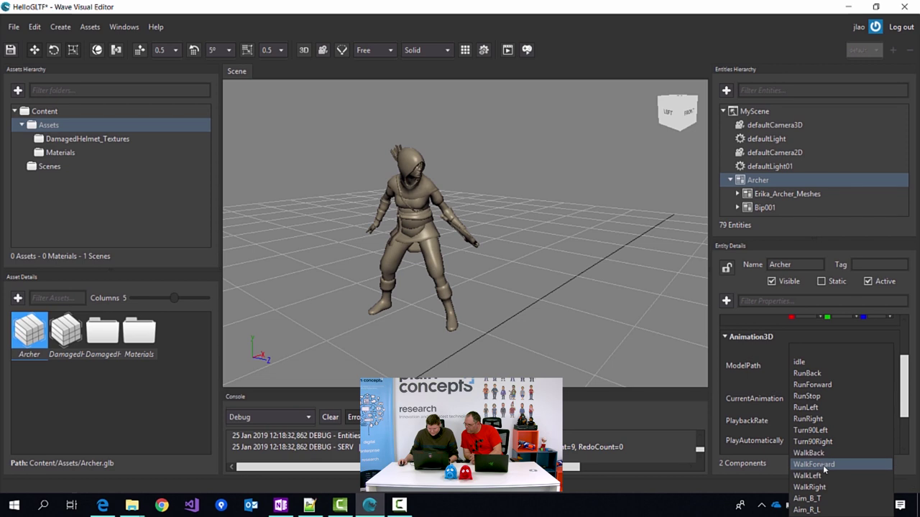
pyautogui.click(822, 466)
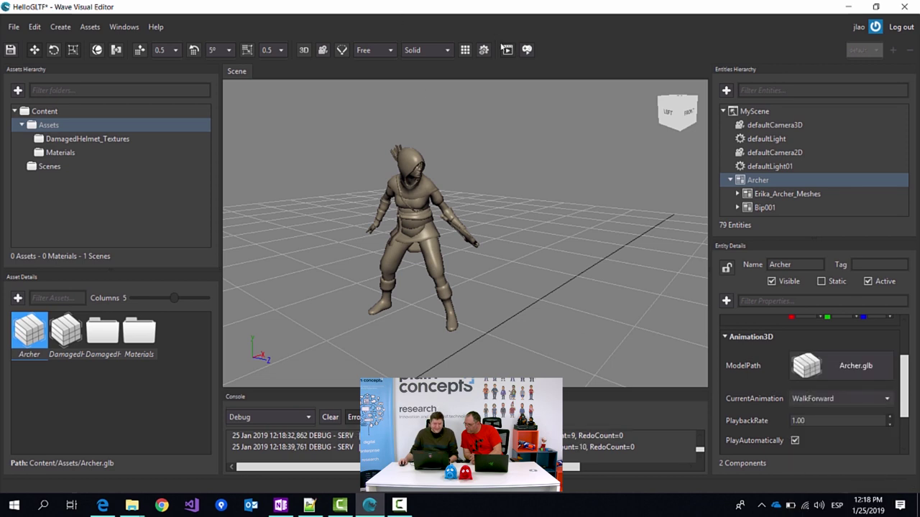
# - Run the scene to preview the Archer's WalkForward animation and stop playback
pyautogui.click(508, 50)
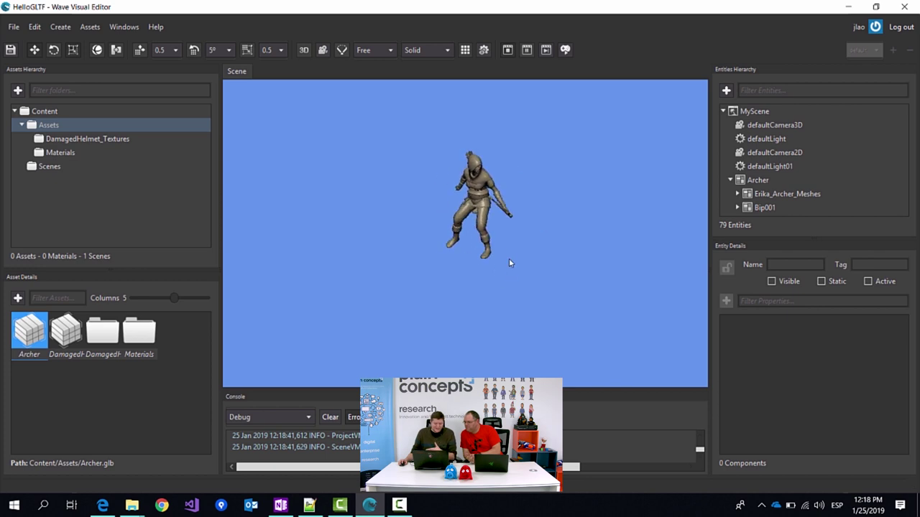
pyautogui.click(510, 54)
pyautogui.moveTo(496, 251); pyautogui.dragTo(477, 251, button='right')
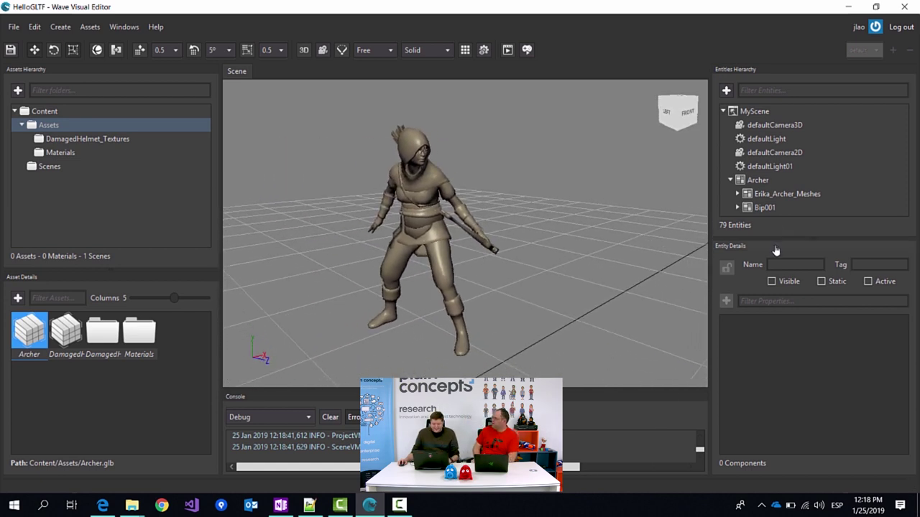
# - Enlarge the entities list, expand Erika_Archer_Meshes under Archer, and toggle the visibility of Erika_Archer_Bow_Mesh off and on
pyautogui.moveTo(774, 235); pyautogui.dragTo(770, 299)
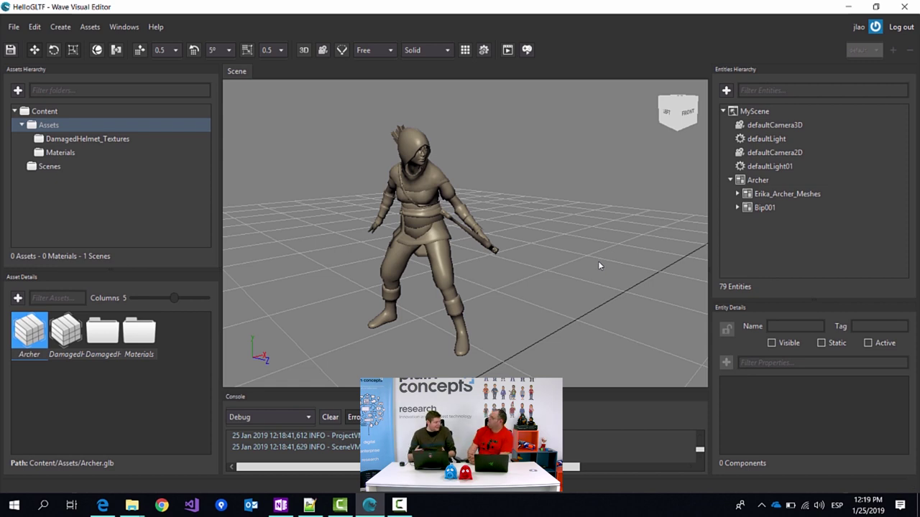
pyautogui.click(759, 182)
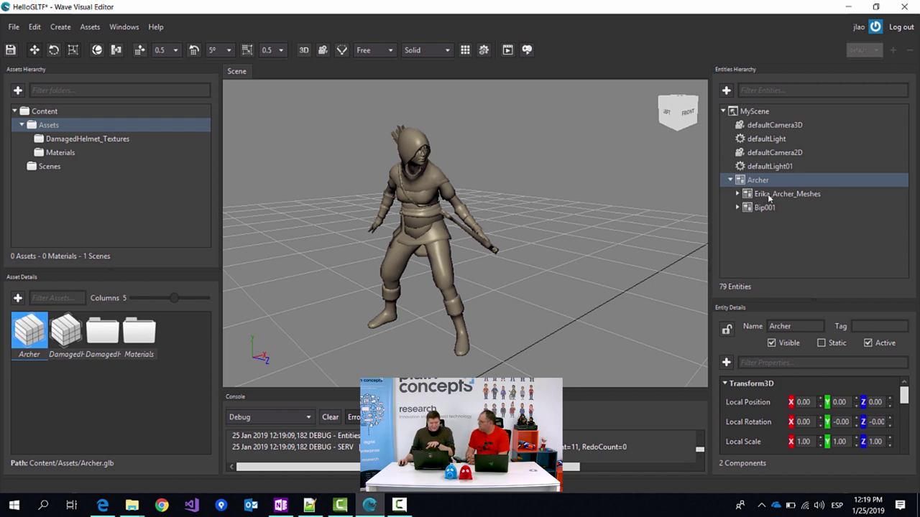
pyautogui.click(770, 196)
pyautogui.click(738, 194)
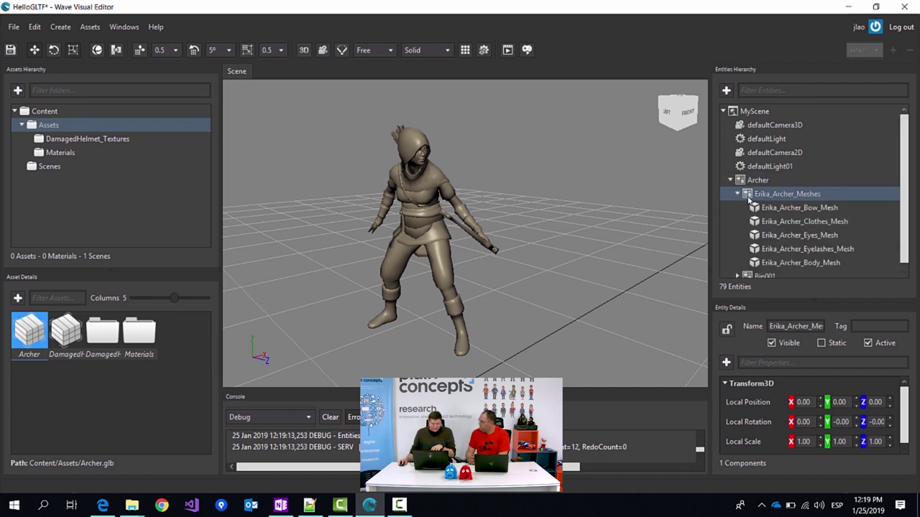
pyautogui.click(783, 210)
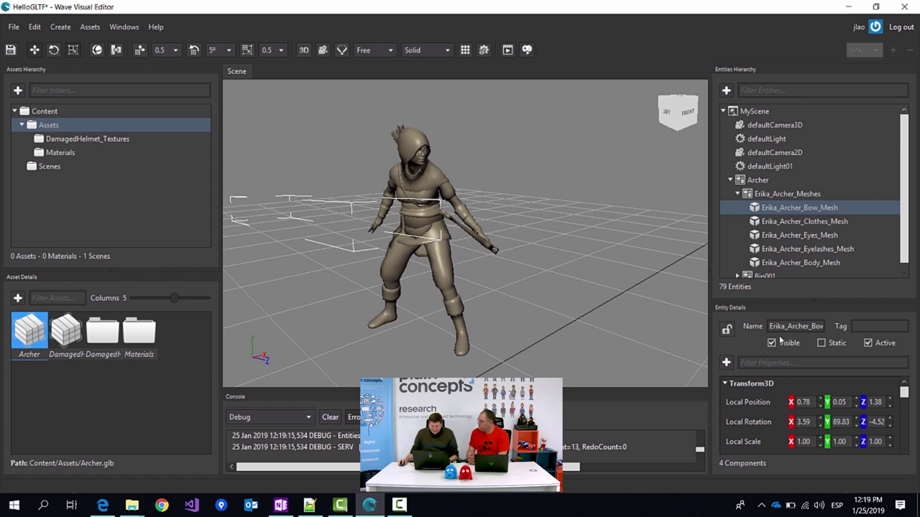
pyautogui.click(780, 340)
pyautogui.click(779, 341)
# - Toggle the visibility of Erika_Archer_Clothes_Mesh and Erika_Archer_Body_Mesh off and on to see which parts they form
pyautogui.click(793, 236)
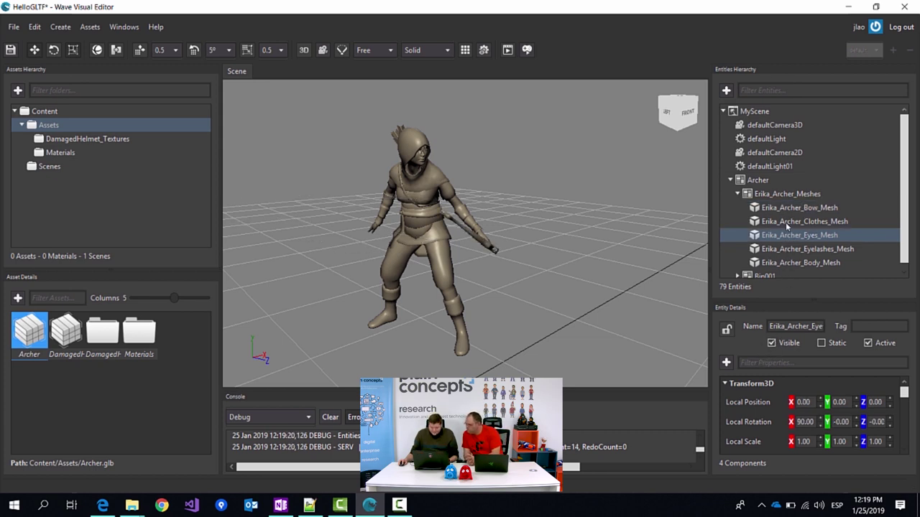
pyautogui.click(788, 223)
pyautogui.click(772, 343)
pyautogui.click(773, 343)
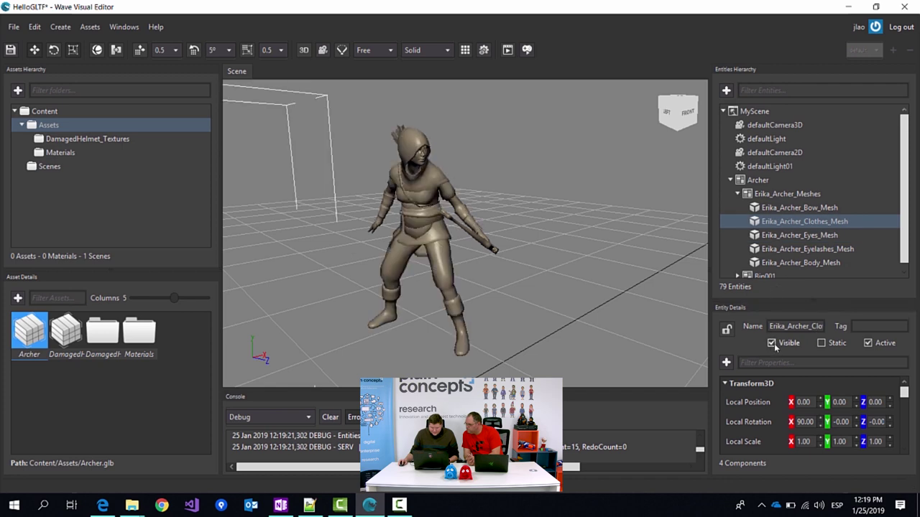
pyautogui.click(786, 263)
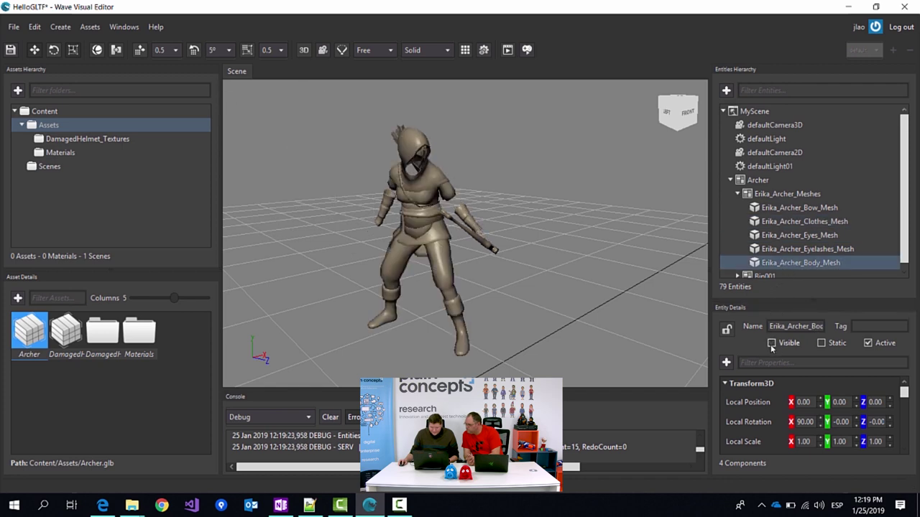
# - Expand the Bip001 skeleton through Pelvis, Spine and L Thigh, and select the Bip001 L Calf bone
pyautogui.click(738, 194)
pyautogui.click(762, 207)
pyautogui.click(738, 208)
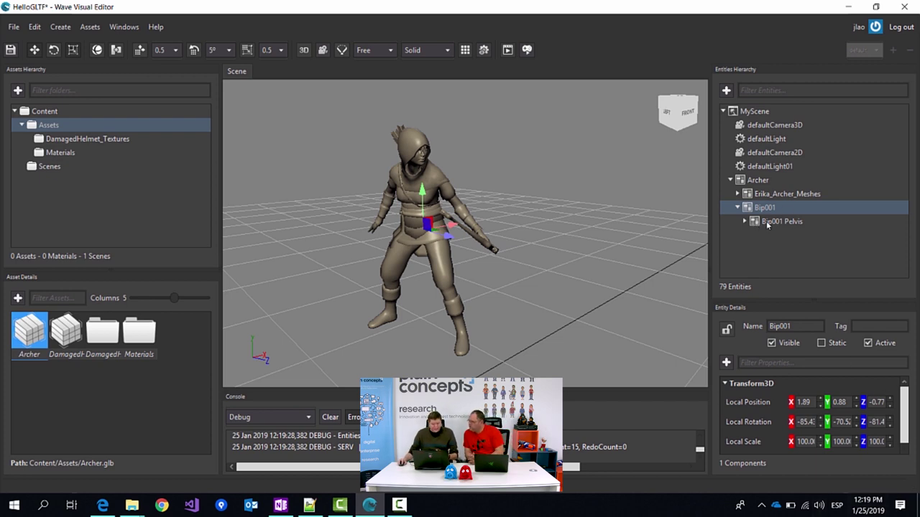
pyautogui.click(745, 221)
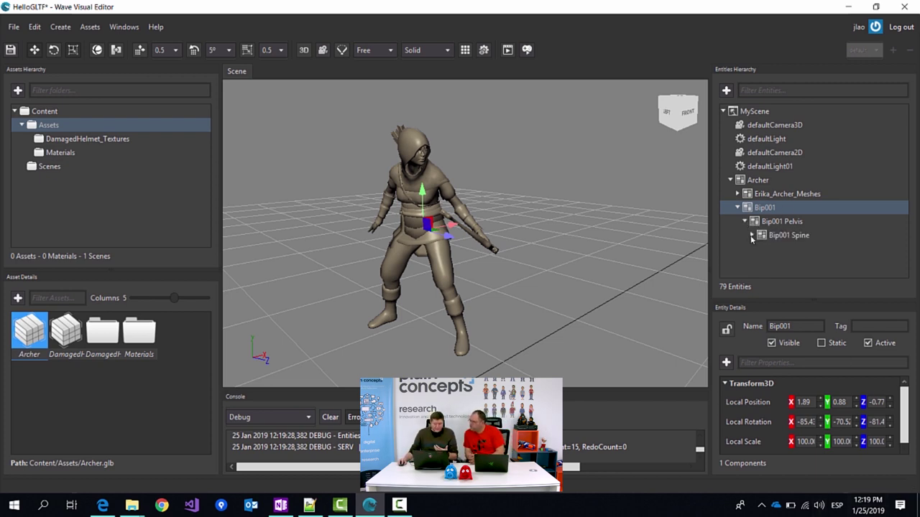
pyautogui.click(751, 235)
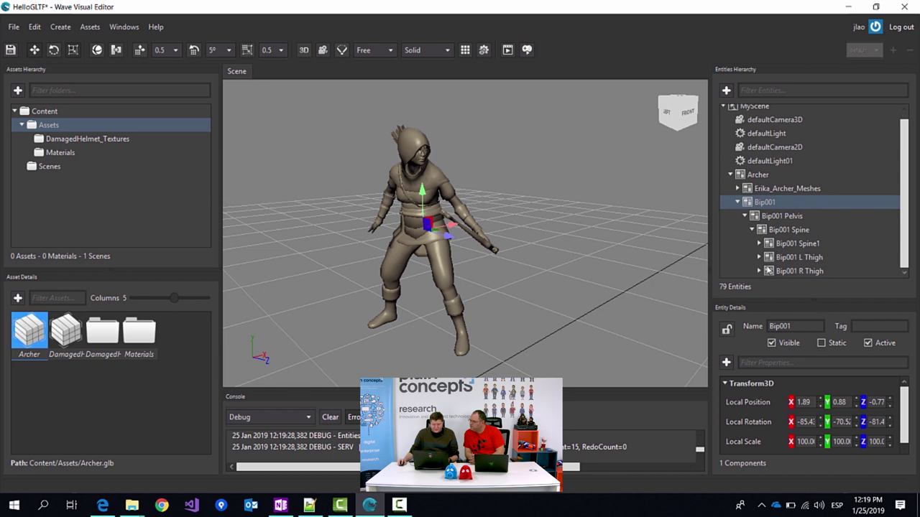
pyautogui.click(767, 272)
pyautogui.click(759, 257)
pyautogui.click(781, 259)
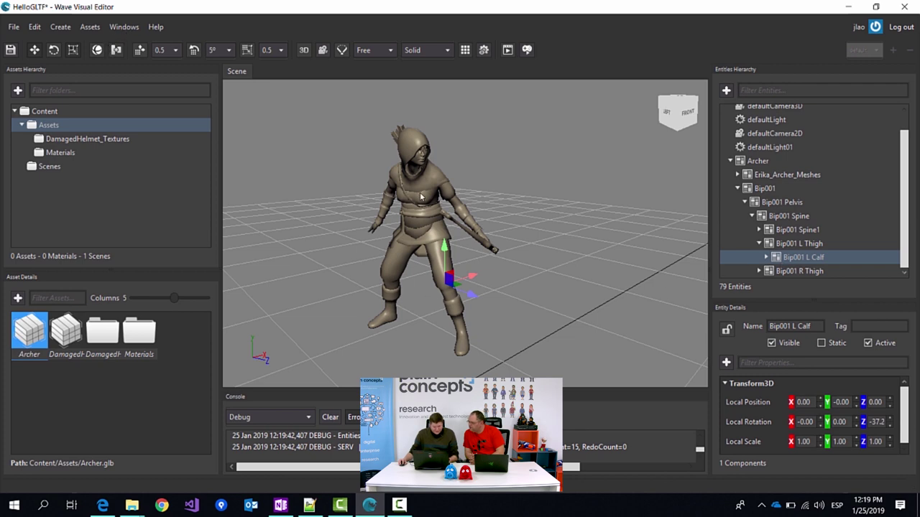
# - Rotate the Bip001 L Calf bone in local space to a local Z rotation of about -45.8
pyautogui.press('x')
pyautogui.press('e')
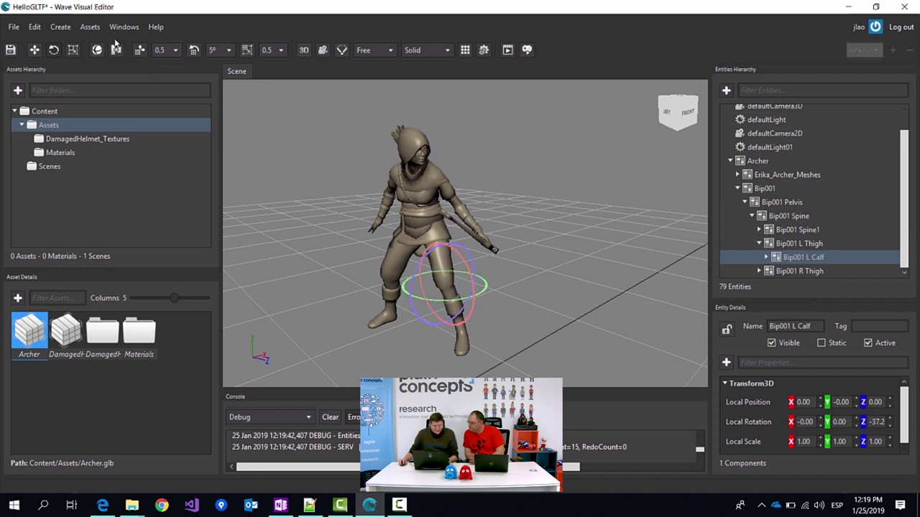
pyautogui.press('f')
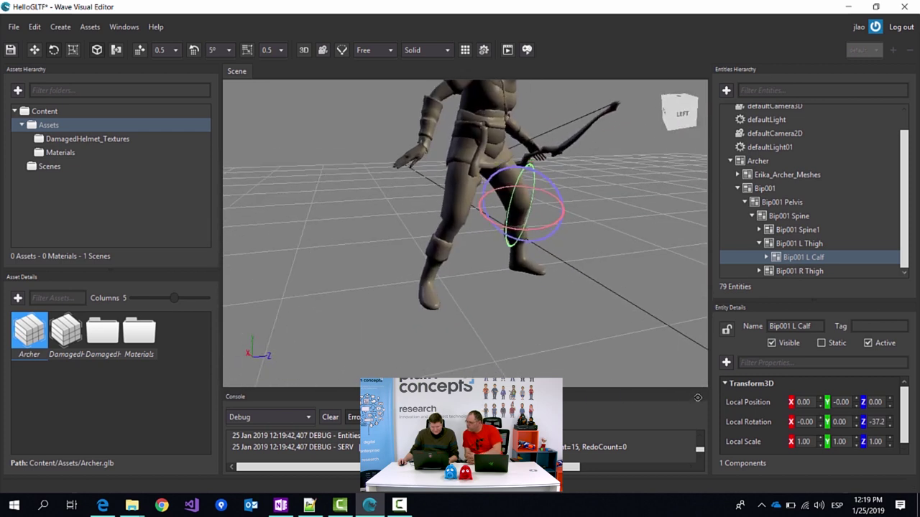
pyautogui.moveTo(512, 205); pyautogui.dragTo(504, 229)
pyautogui.moveTo(505, 228); pyautogui.dragTo(442, 224, button='right')
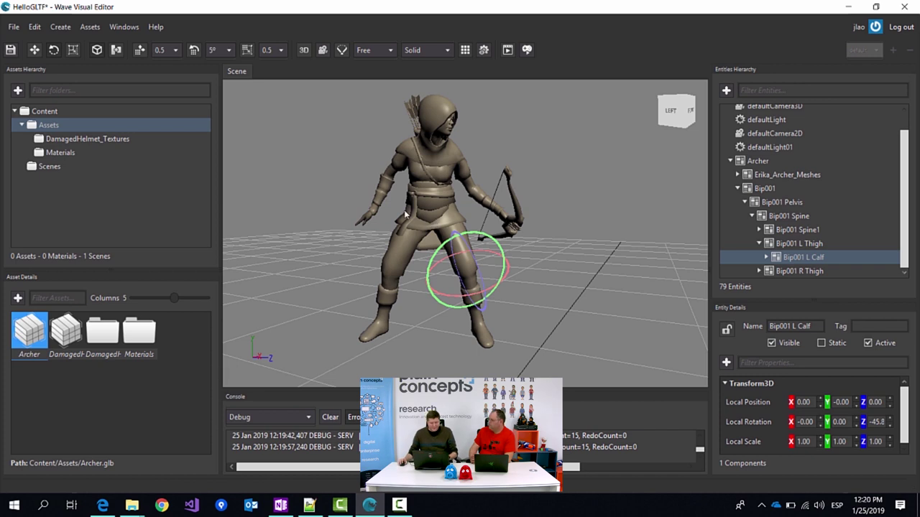
pyautogui.moveTo(391, 205); pyautogui.dragTo(465, 253, button='right')
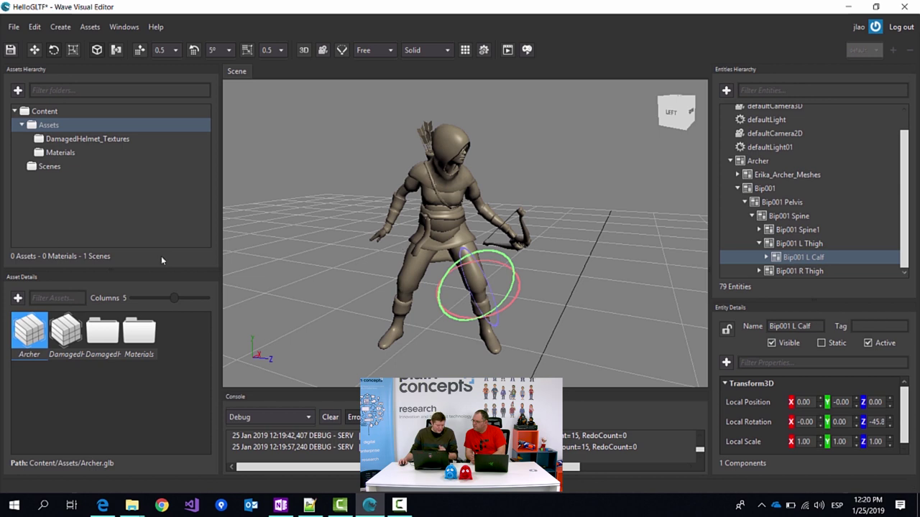
# - Open the Archer asset in the Asset Viewer and preview its WalkForward clip from another angle
pyautogui.doubleClick(33, 332)
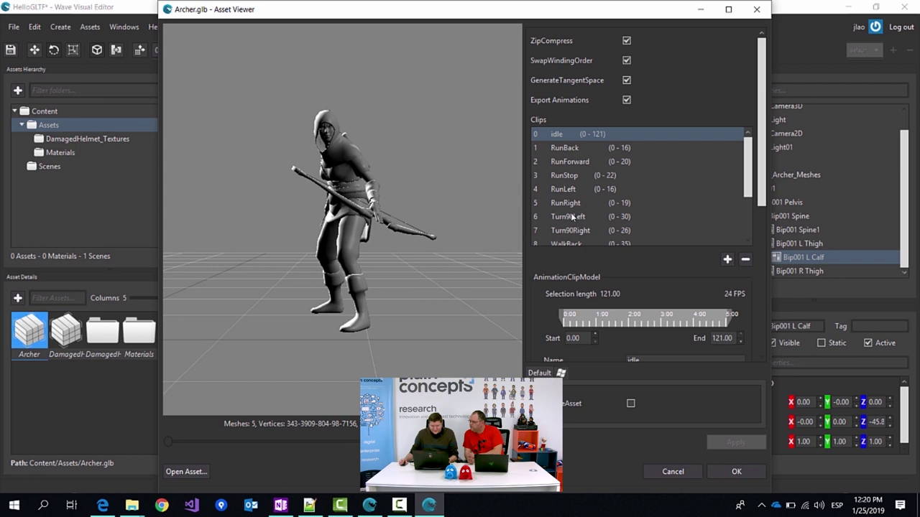
pyautogui.scroll(-1, 566, 216)
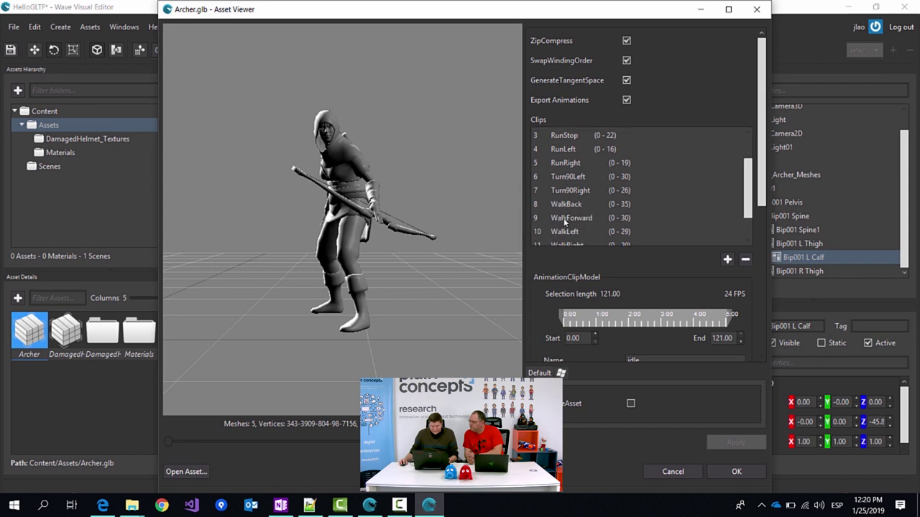
pyautogui.click(565, 220)
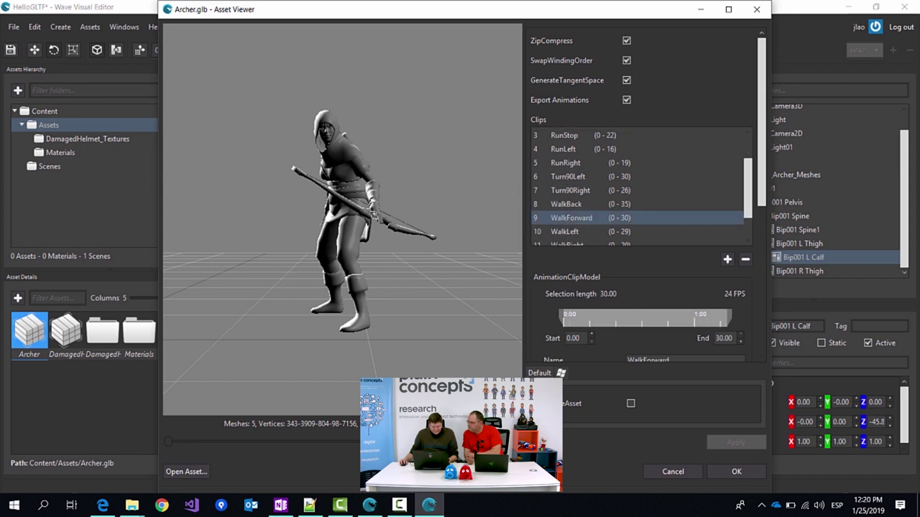
pyautogui.moveTo(345, 216); pyautogui.dragTo(513, 280)
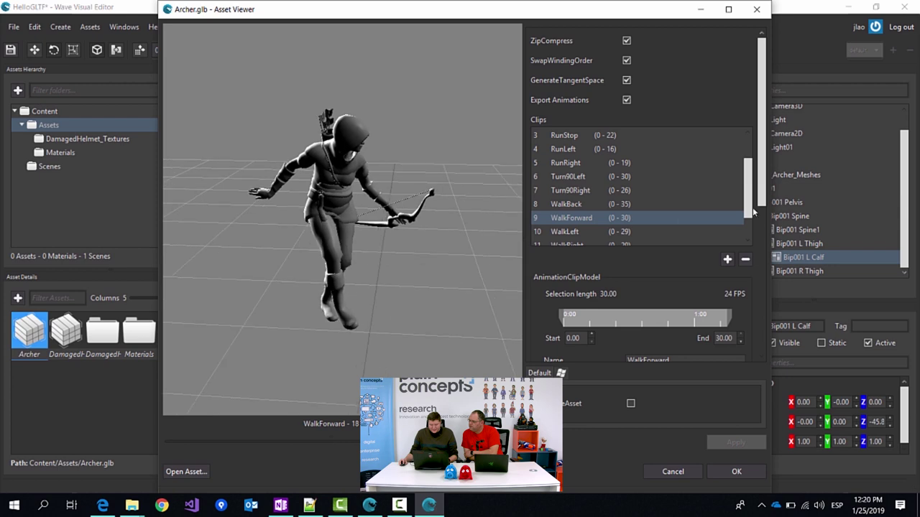
# - Try trimming the WalkForward clip's end to 10.00 and restore it to 30.00
pyautogui.moveTo(764, 185); pyautogui.dragTo(771, 282)
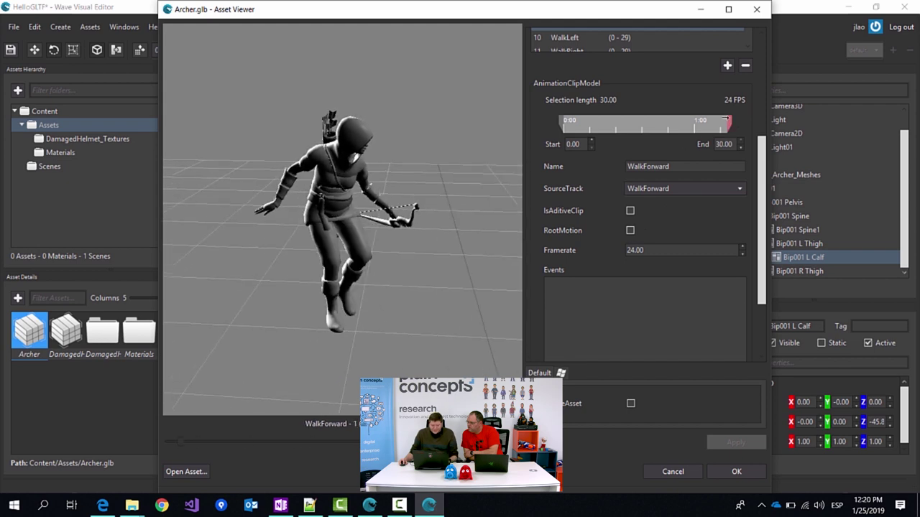
pyautogui.moveTo(727, 123); pyautogui.dragTo(619, 127)
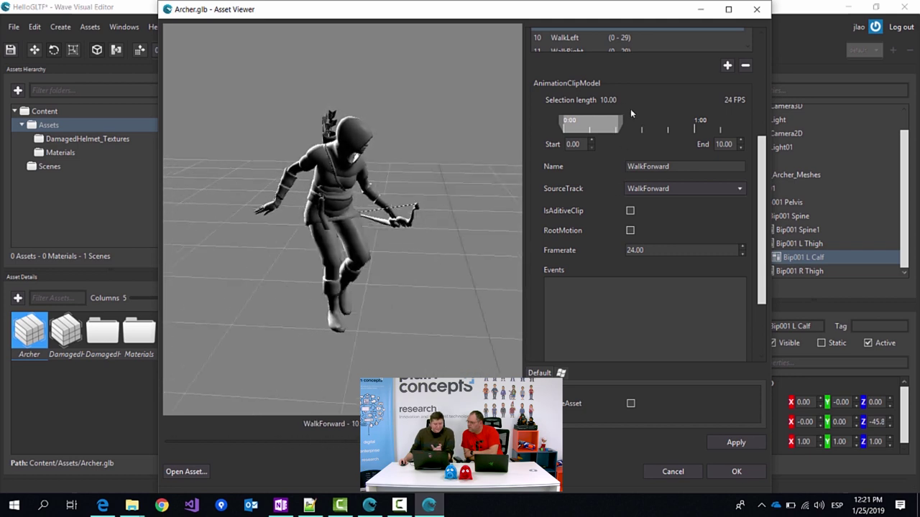
pyautogui.moveTo(618, 124); pyautogui.dragTo(730, 126)
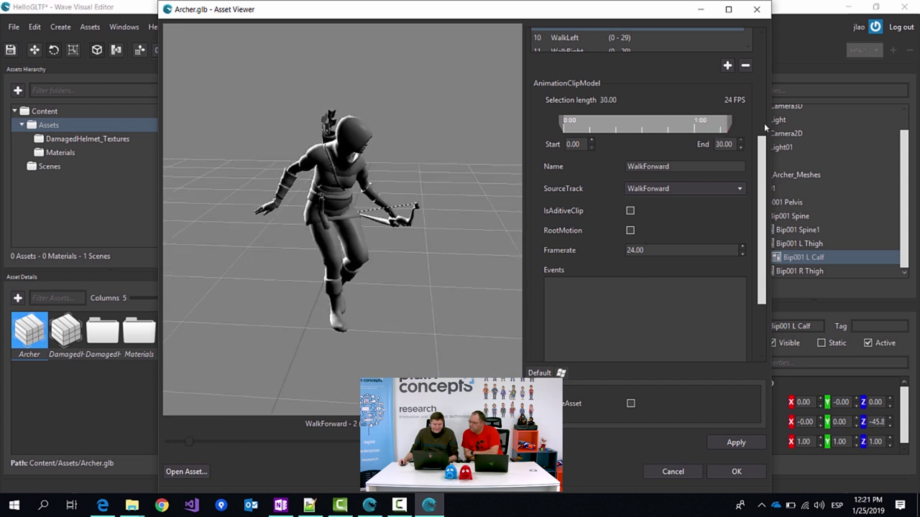
# - Enable RootMotion for the WalkForward clip with RootNode.Bip001 as the RootMotionNode, apply the change and close the Asset Viewer
pyautogui.click(631, 231)
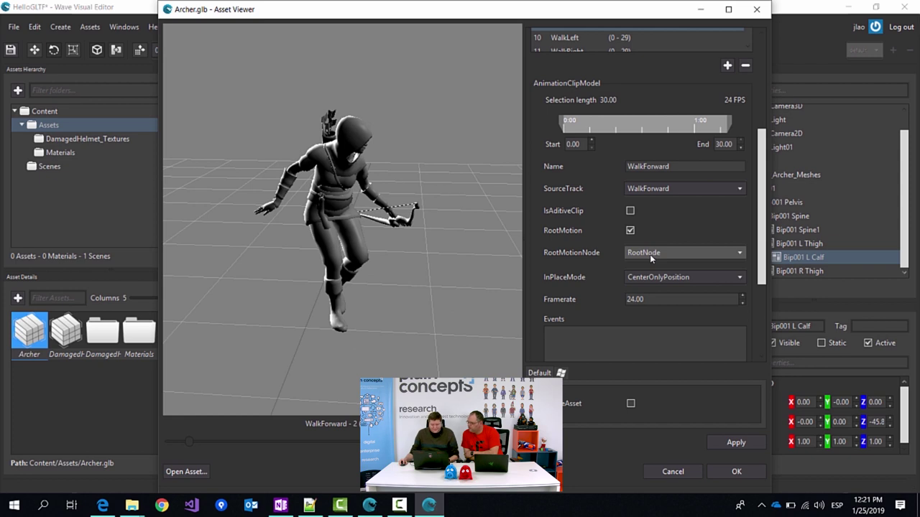
pyautogui.click(649, 255)
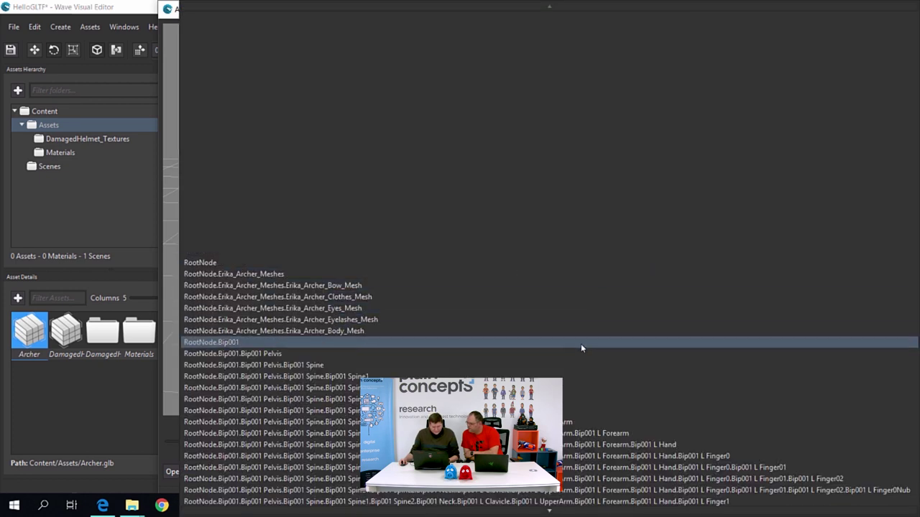
pyautogui.click(582, 346)
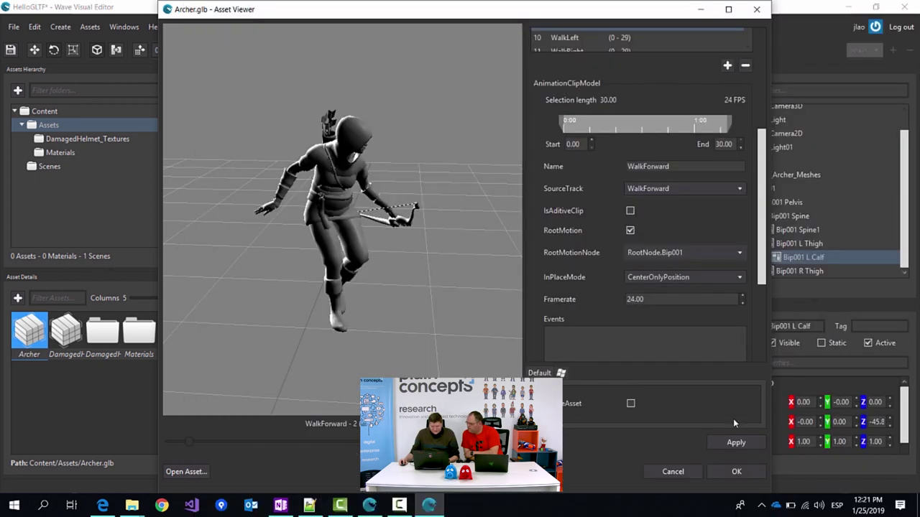
pyautogui.click(737, 443)
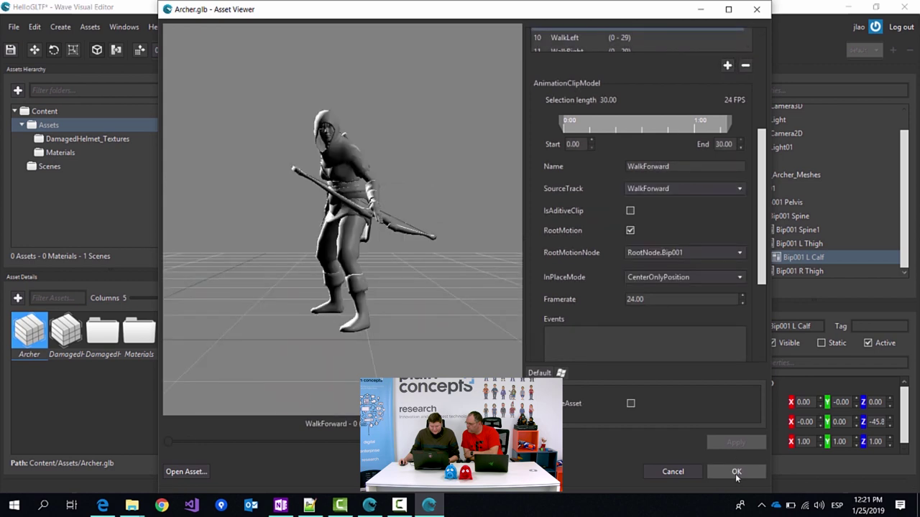
pyautogui.click(735, 472)
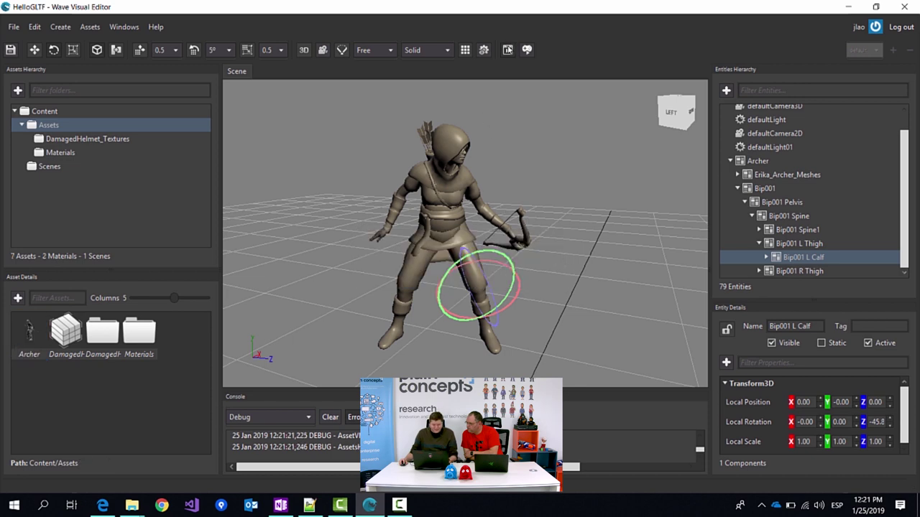
# - Run the scene to preview the Archer walking with root motion, and stop playback
pyautogui.click(508, 50)
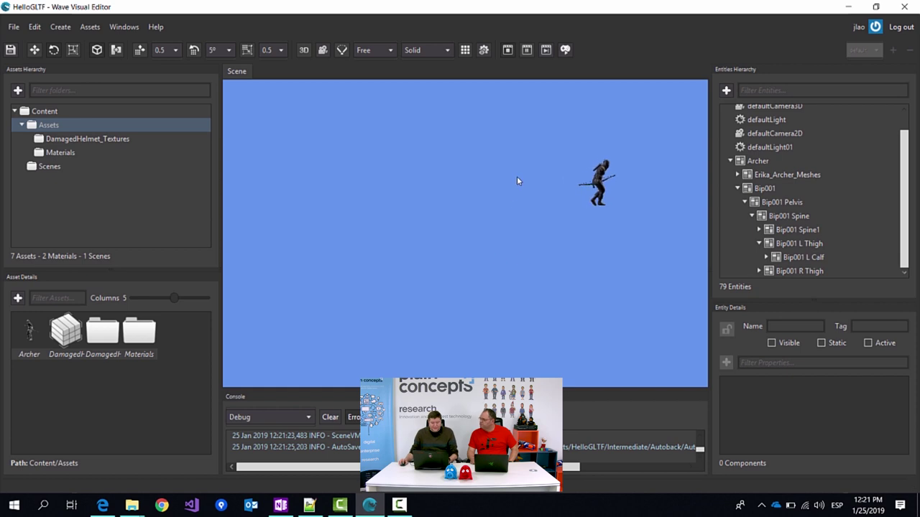
pyautogui.click(507, 49)
pyautogui.moveTo(517, 279); pyautogui.dragTo(416, 282, button='middle')
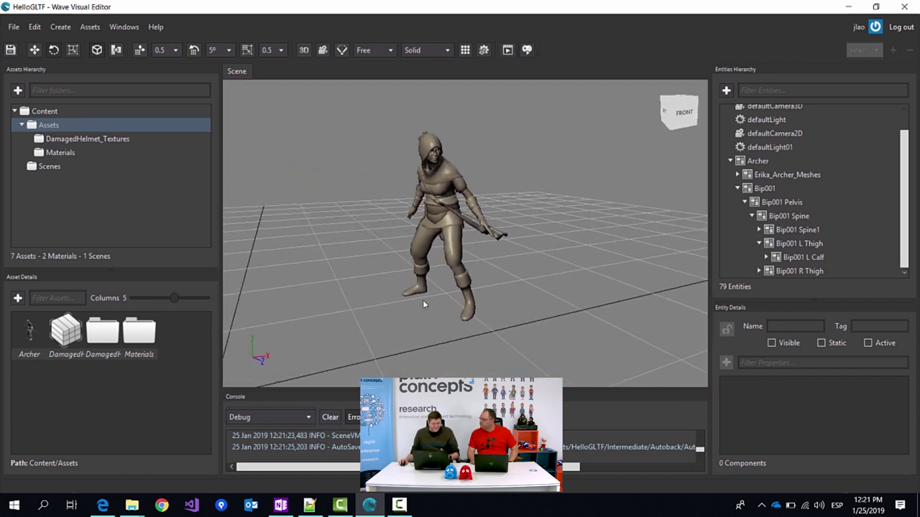